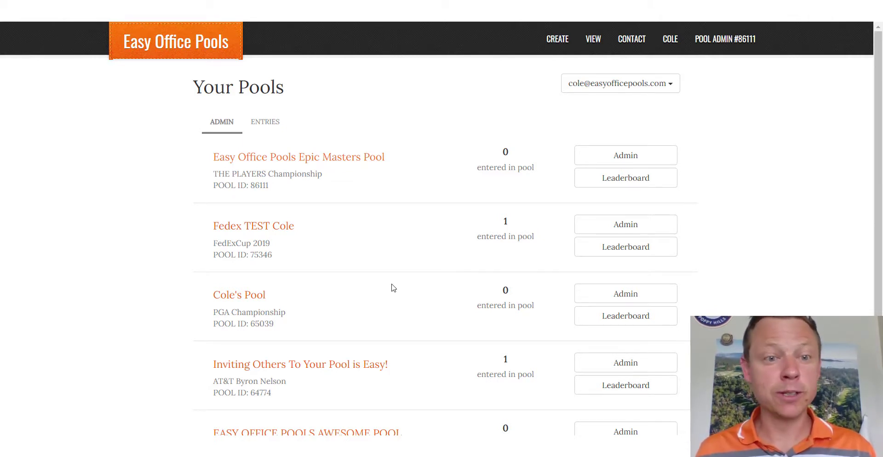
Step: Open the admin page of Easy Office Pools Epic Masters Pool and view its printable picksheet
click(324, 159)
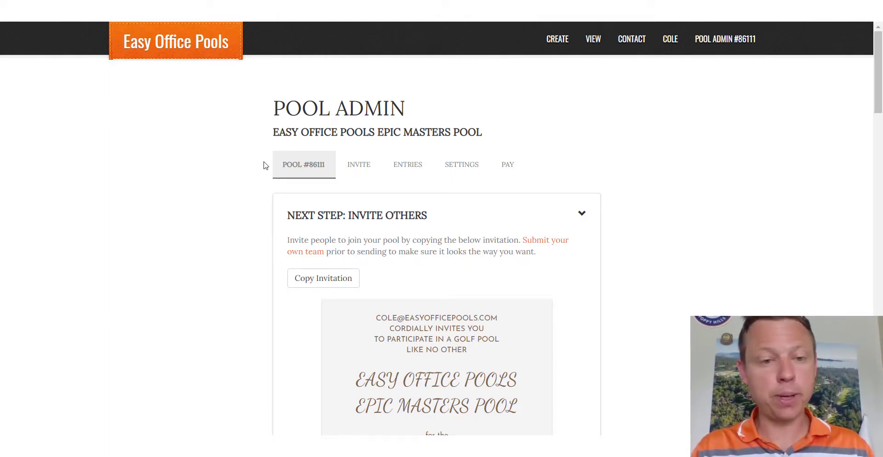
scroll(265, 166, down, 7)
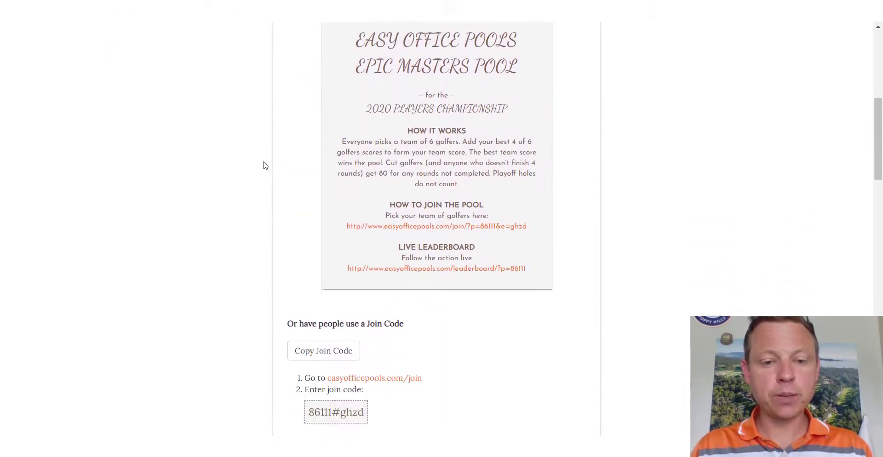
scroll(265, 166, down, 11)
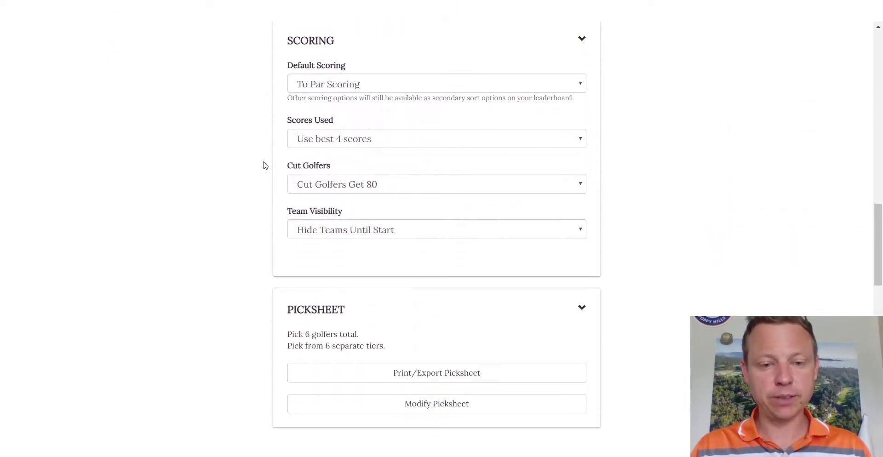
scroll(265, 165, down, 4)
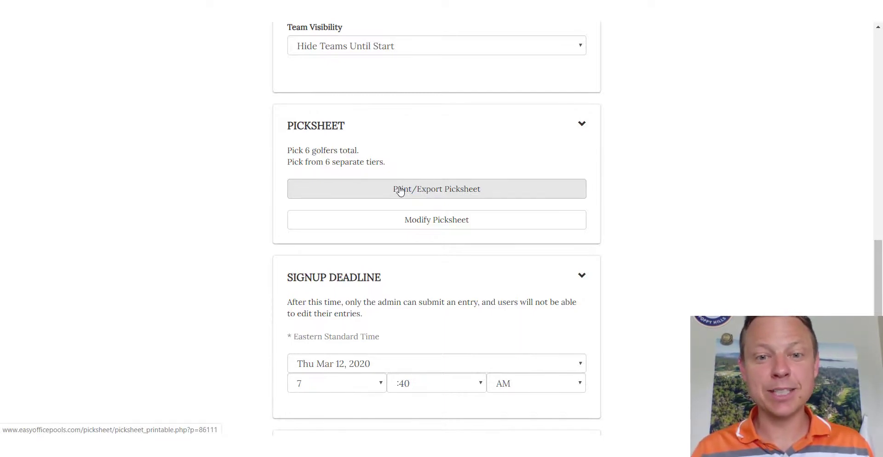
click(429, 189)
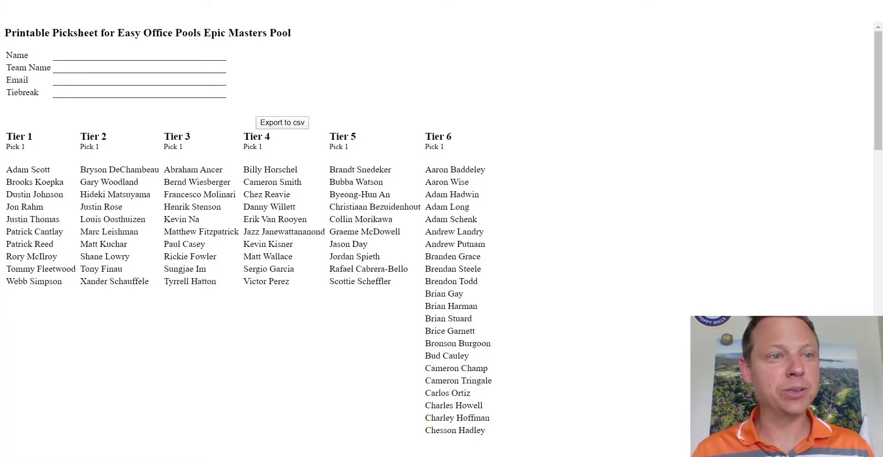
click(55, 4)
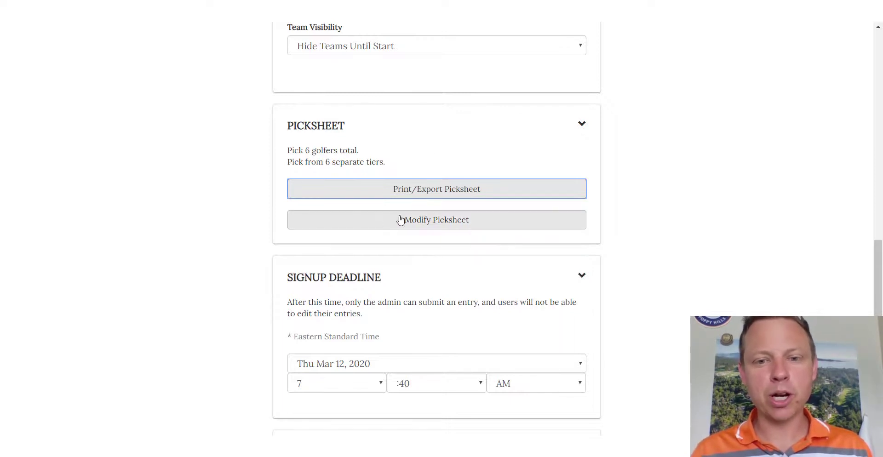
Step: Open the pool's picksheet for modification and rename Tier 1 as "Top 15"
click(426, 223)
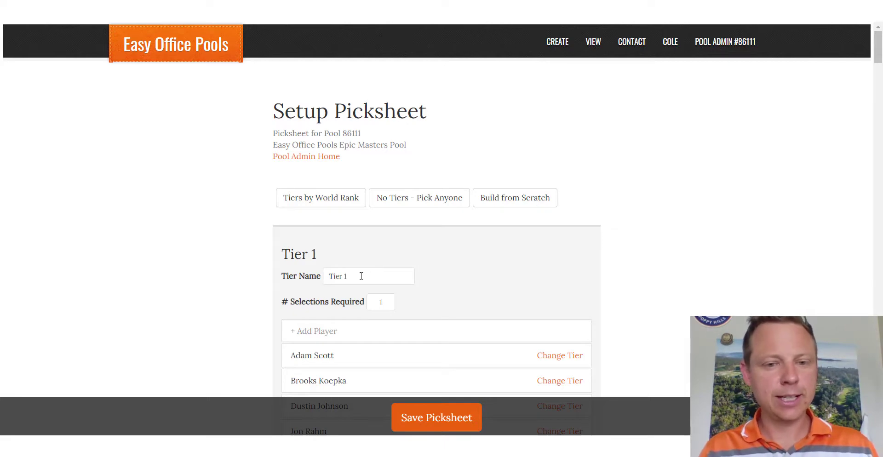
drag(361, 276, 325, 277)
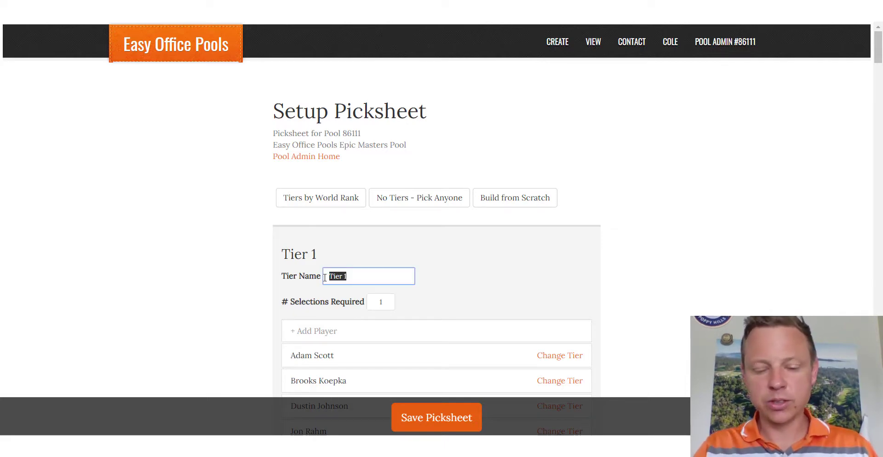
text(Top 15)
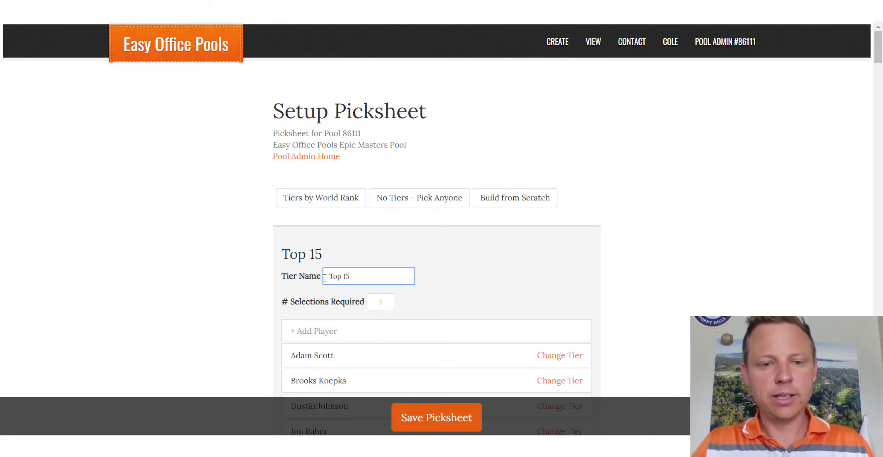
click(471, 293)
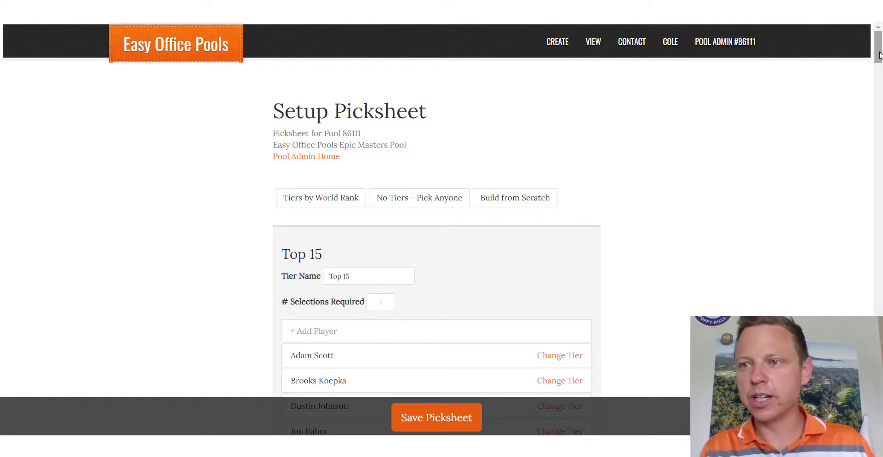
Step: Review the Top 15 tier's player list and its number of required selections
drag(876, 58, 877, 93)
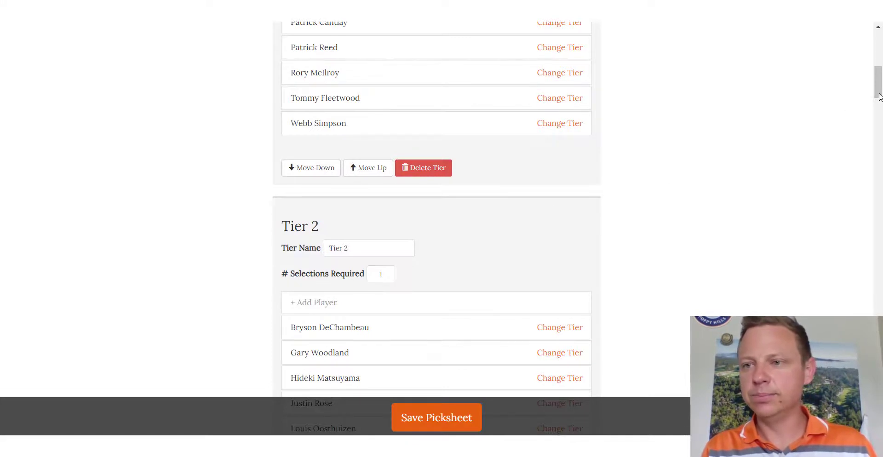
drag(878, 90, 875, 68)
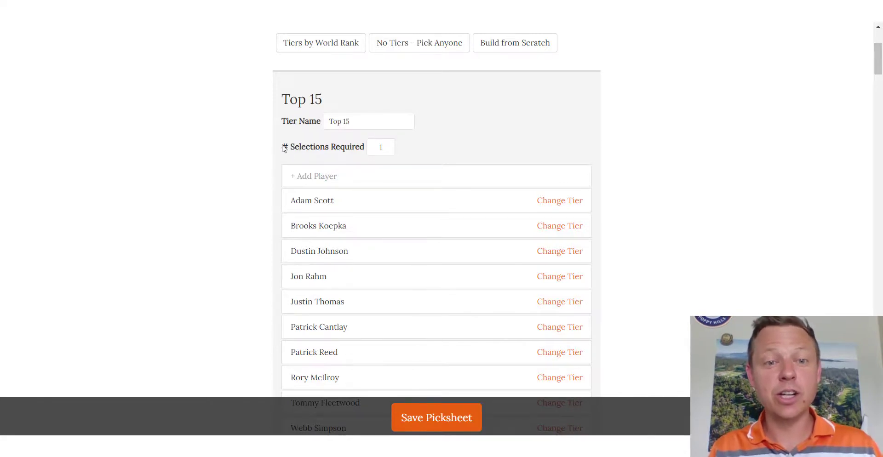
click(384, 145)
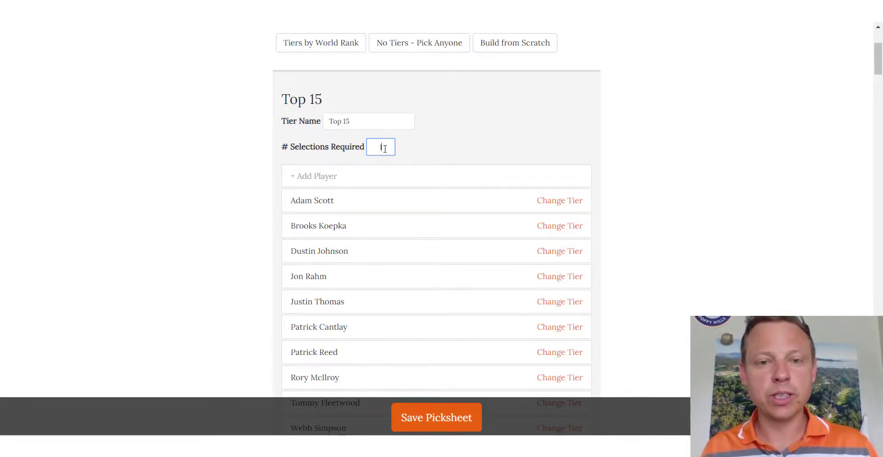
click(416, 149)
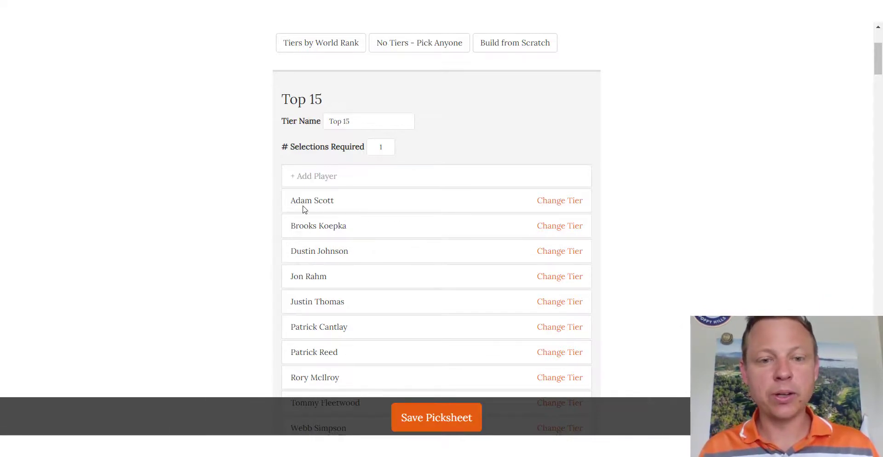
Step: Move Adam Scott from the Top 15 tier to Tier 3 and add him back to Top 15
click(557, 202)
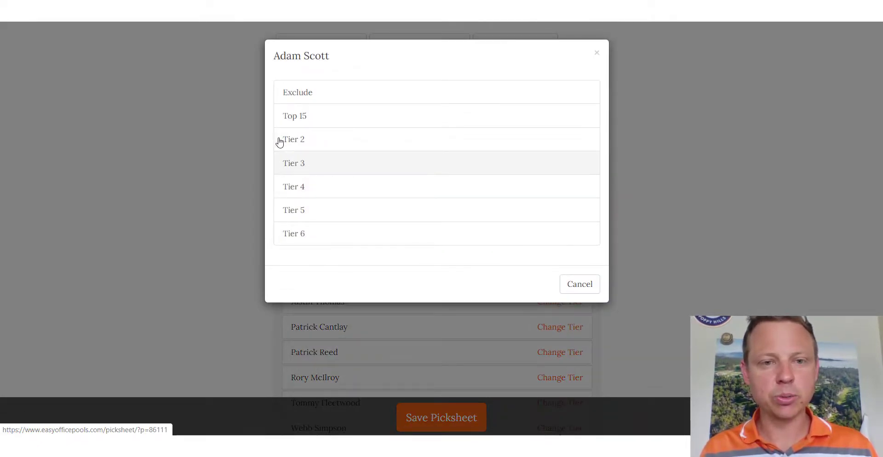
click(305, 169)
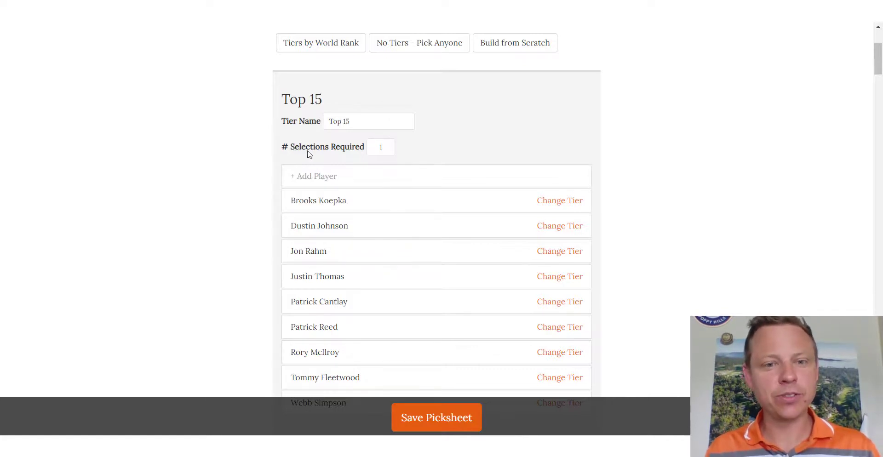
click(304, 175)
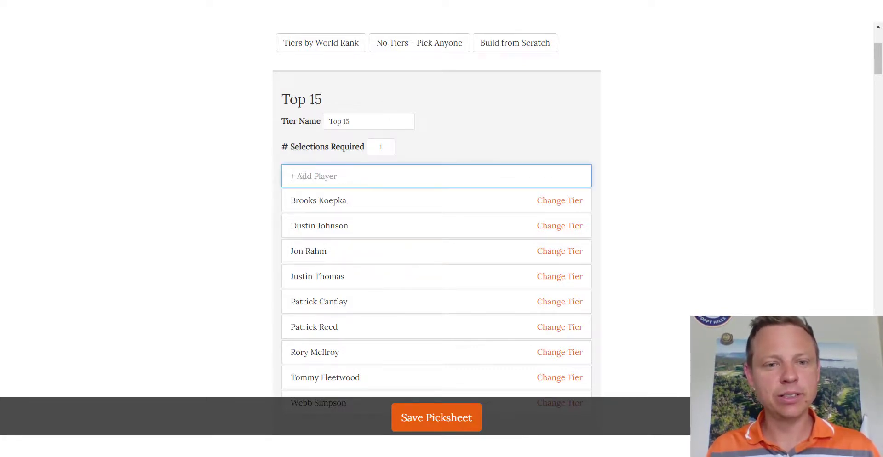
text(A)
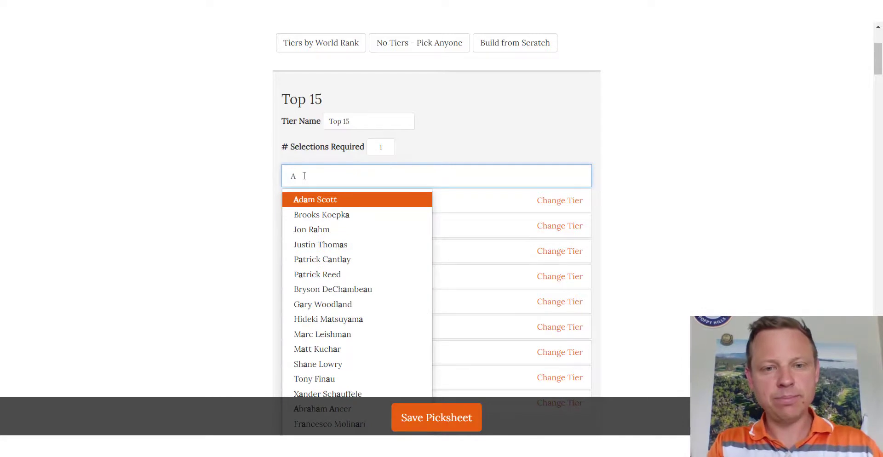
click(316, 199)
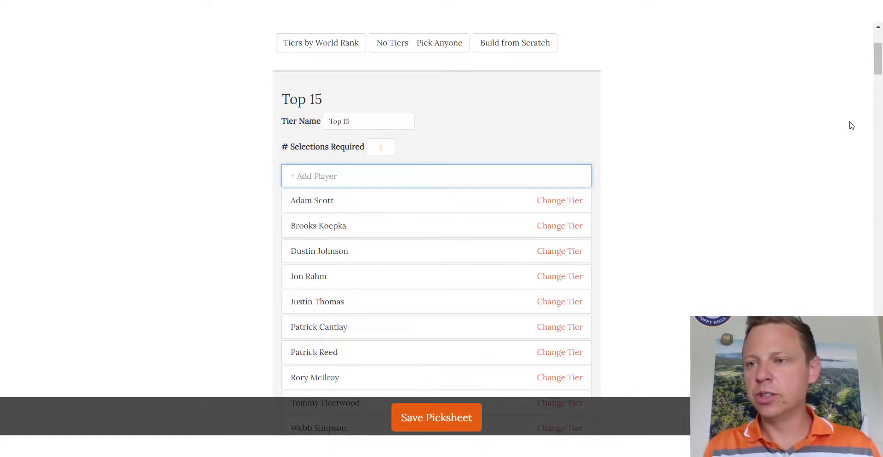
Step: Move the Top 15 tier down one place, below Tier 2
drag(877, 78, 877, 88)
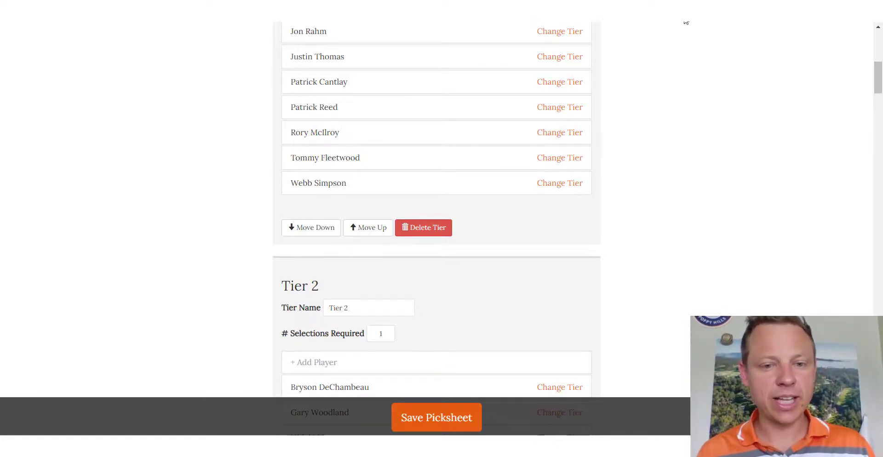
click(307, 228)
scroll(305, 230, down, 5)
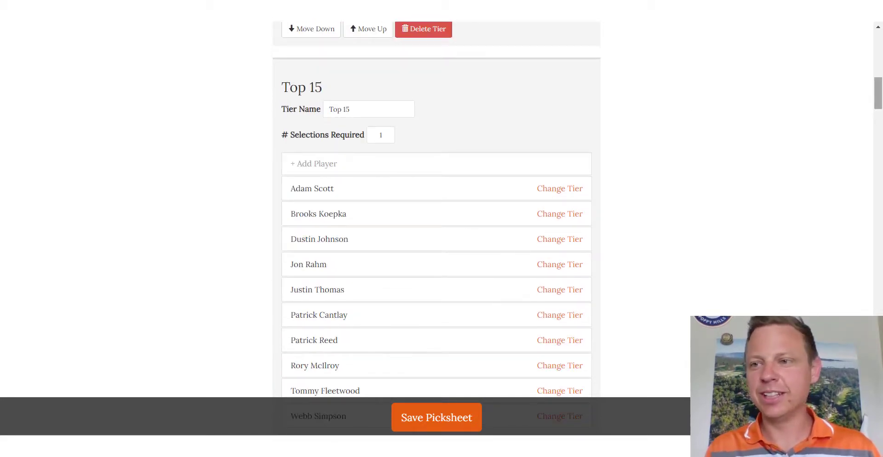
Step: Check the new tier order and move the Top 15 tier back up above Tier 2
drag(877, 102, 878, 70)
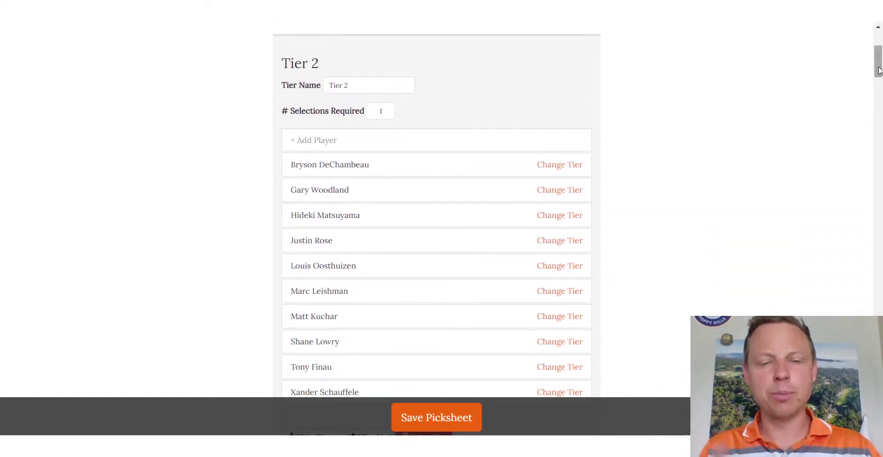
drag(878, 70, 878, 85)
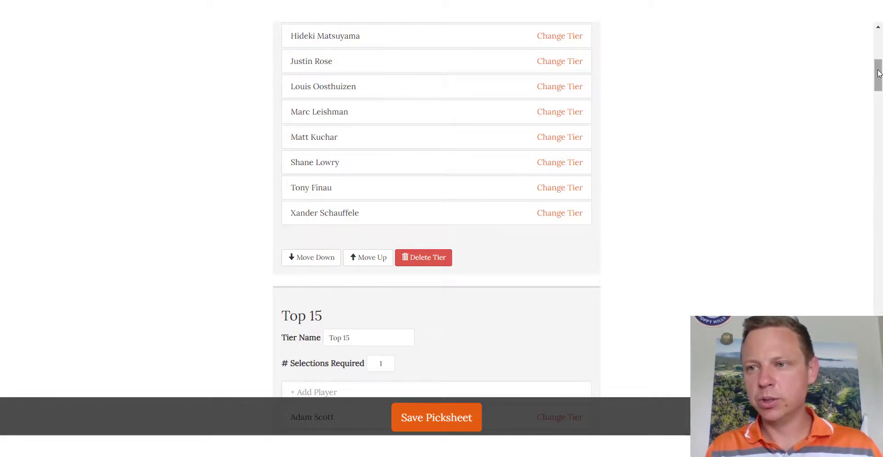
drag(878, 73, 878, 107)
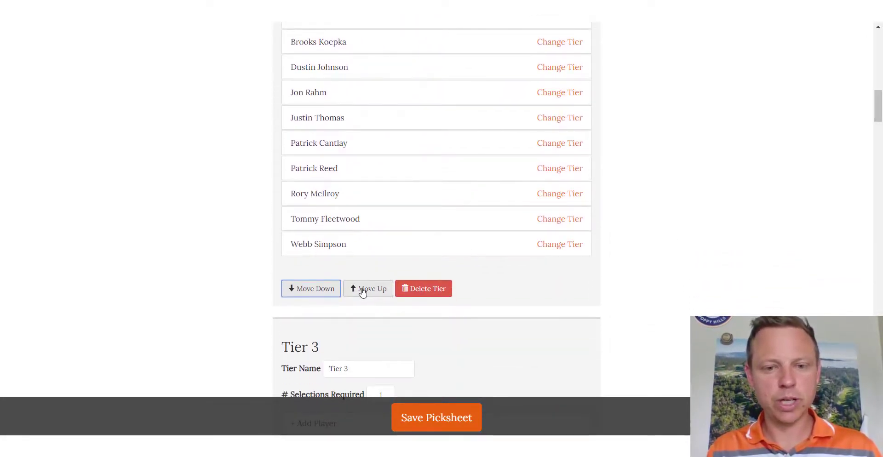
click(363, 289)
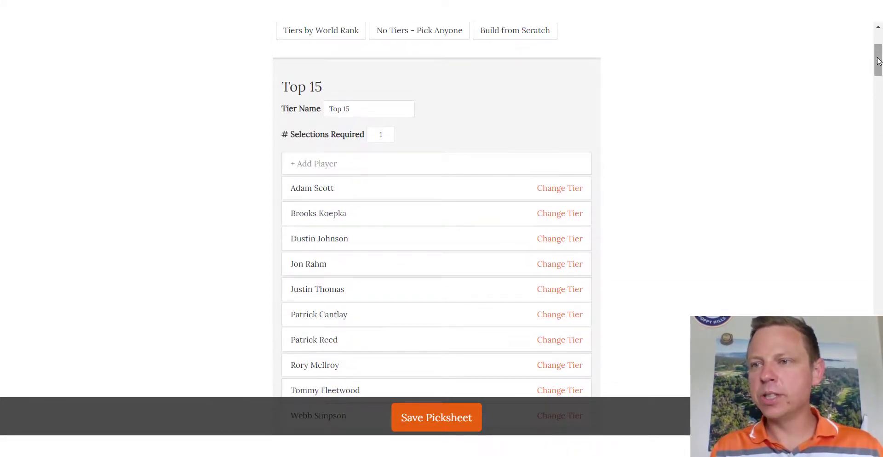
Step: Rebuild the picksheet with tiers by world rank, using 4 tiers in total and 5 golfers available in each tier
drag(877, 63, 877, 50)
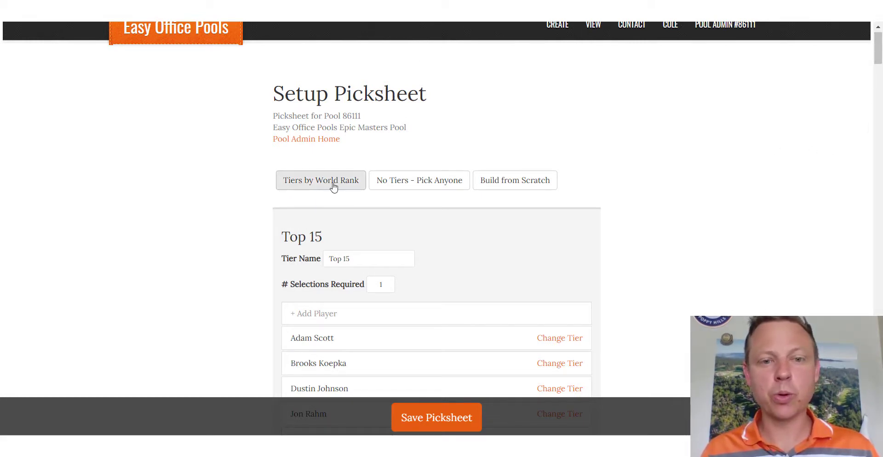
click(315, 185)
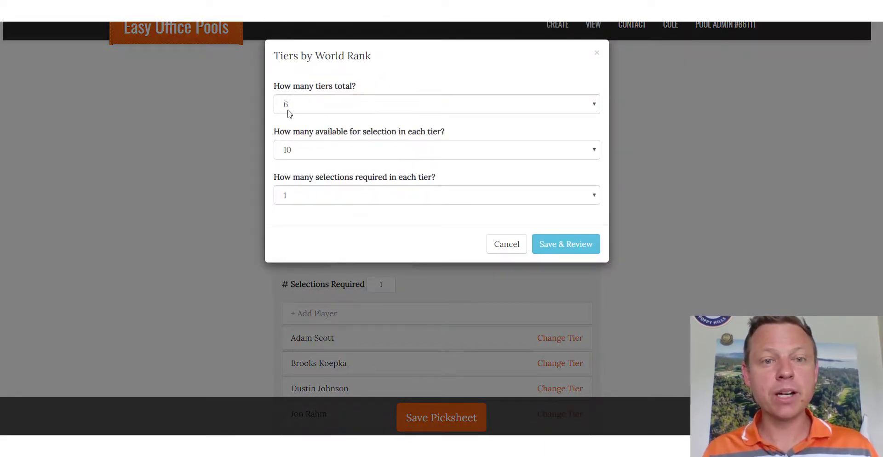
click(330, 104)
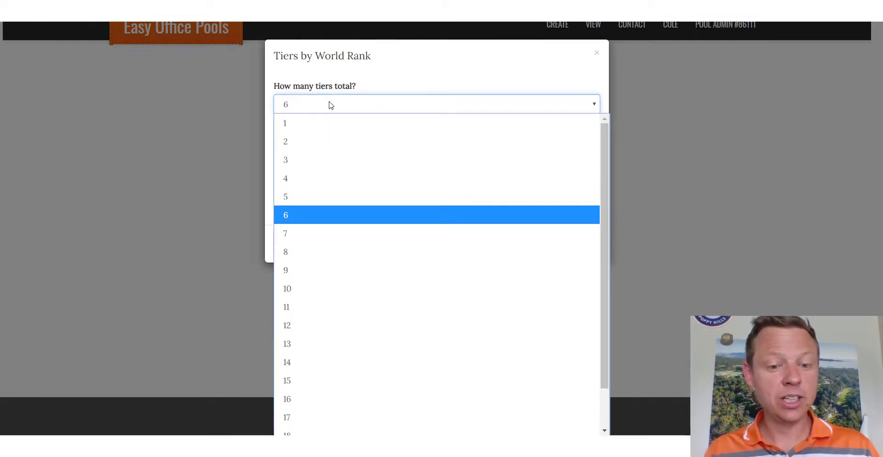
click(303, 184)
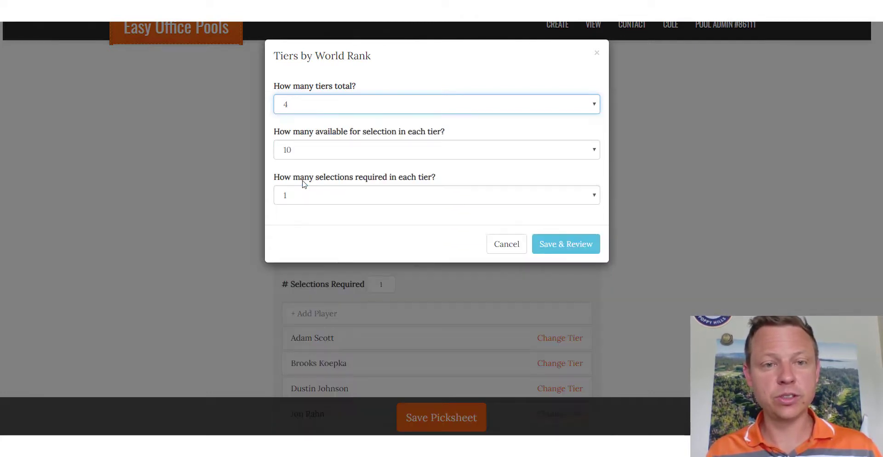
click(358, 153)
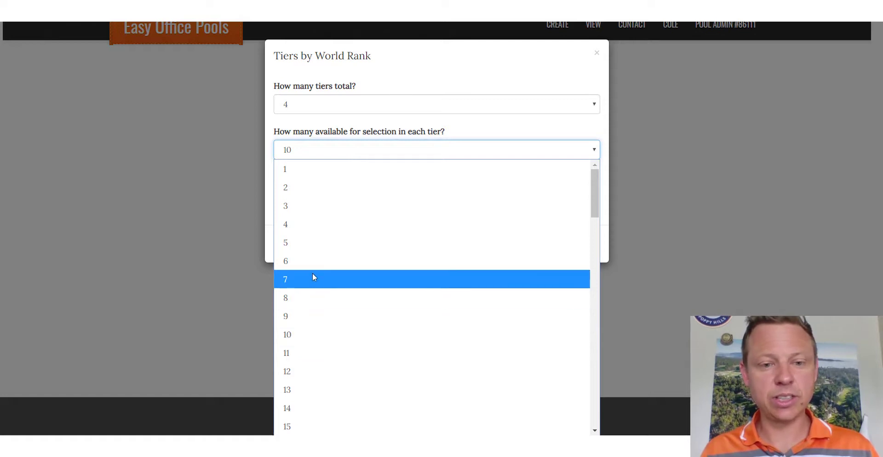
click(304, 244)
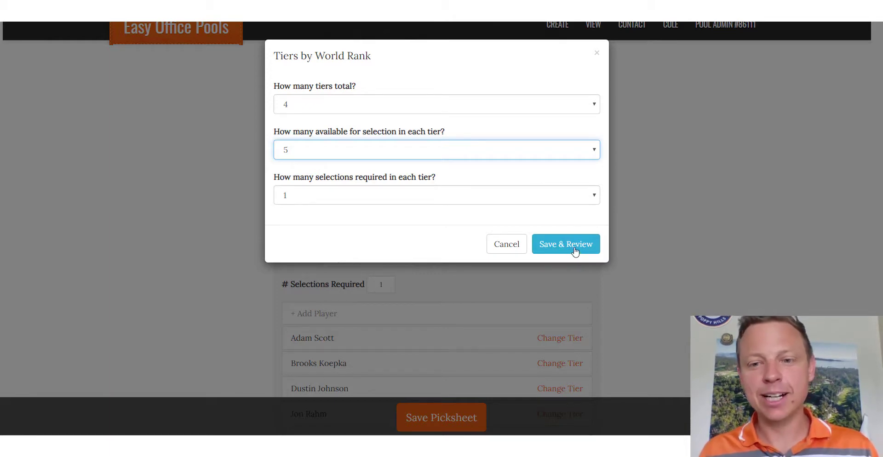
click(552, 250)
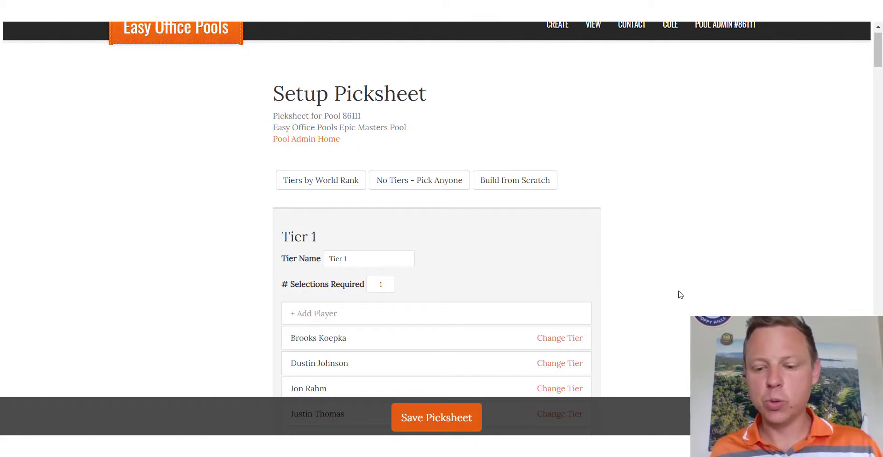
Step: Review the golfers in the rebuilt world-rank tiers and save the picksheet
scroll(680, 294, down, 4)
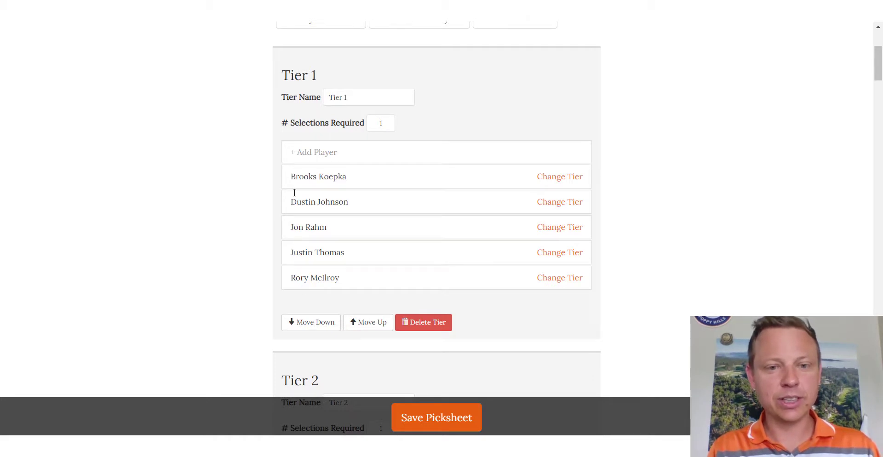
scroll(229, 286, down, 5)
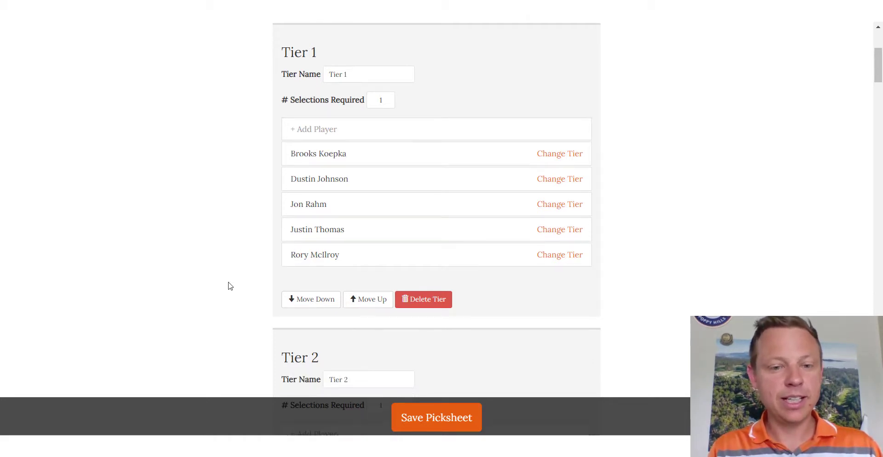
scroll(230, 286, down, 6)
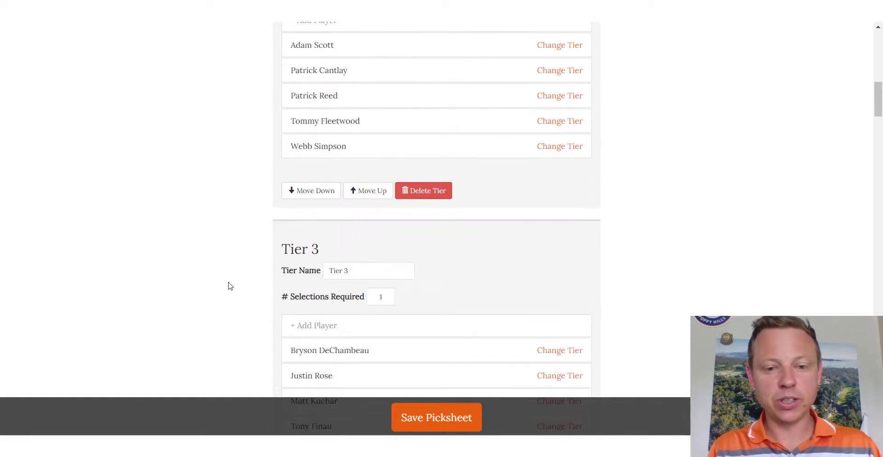
scroll(230, 286, down, 1)
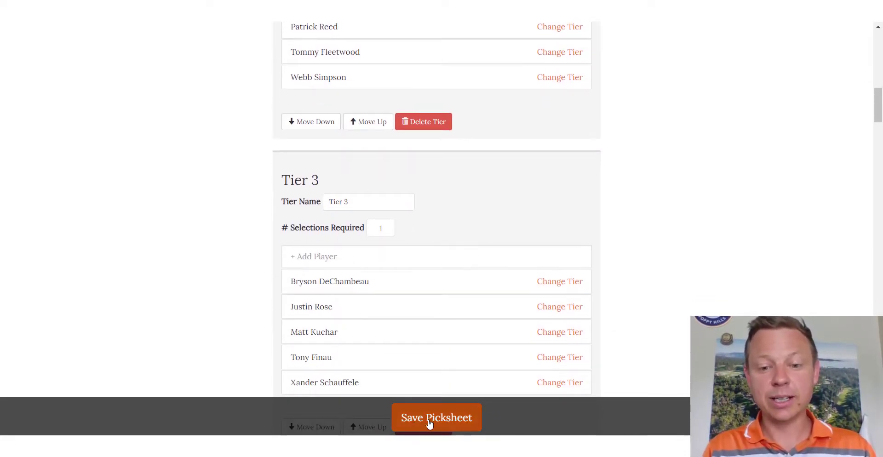
click(454, 417)
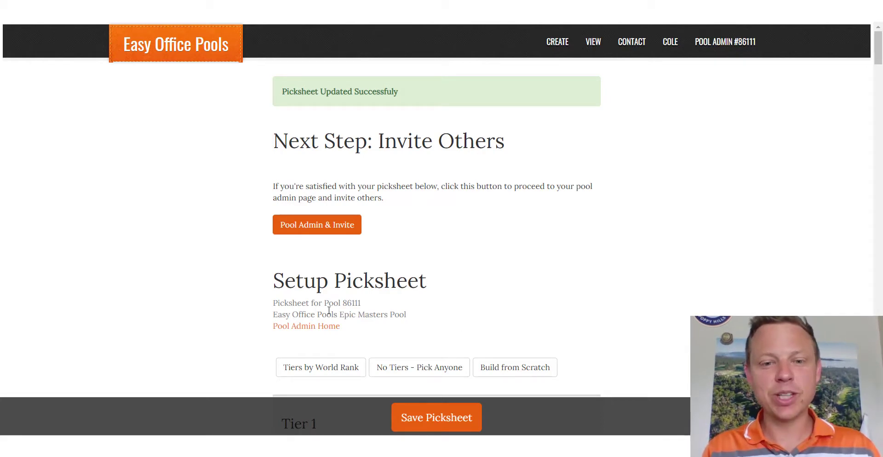
Step: Rebuild the picksheet without tiers so that entrants can pick anyone
scroll(469, 268, down, 4)
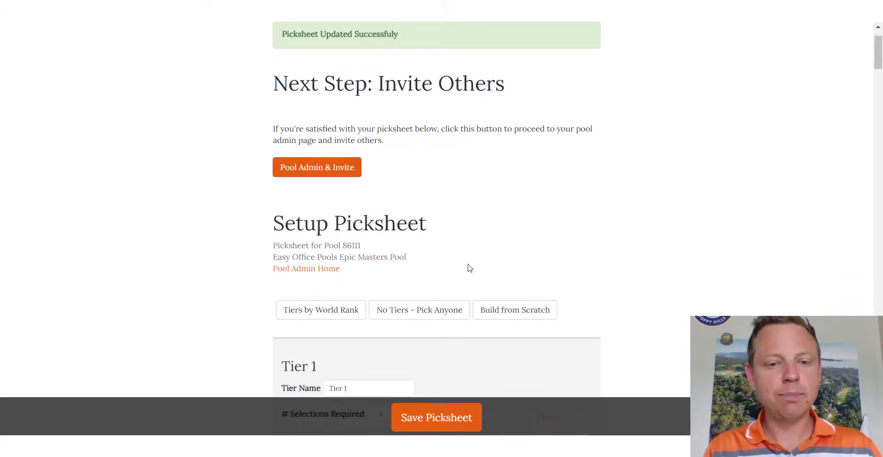
scroll(469, 268, down, 1)
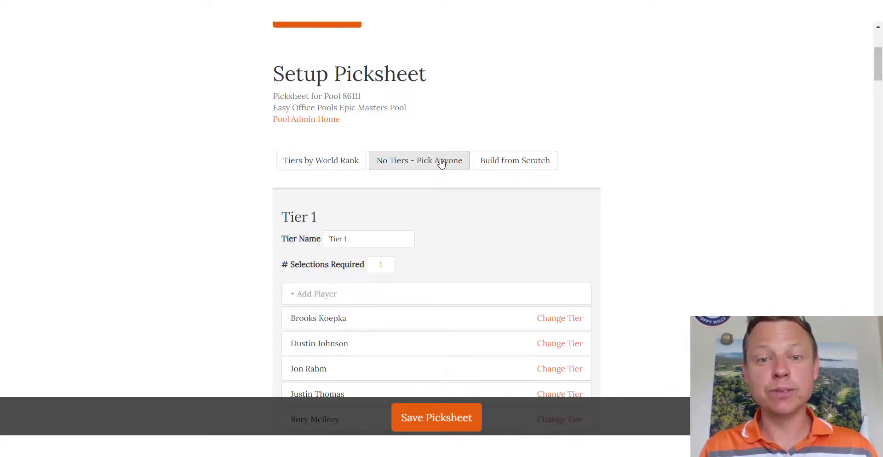
click(414, 166)
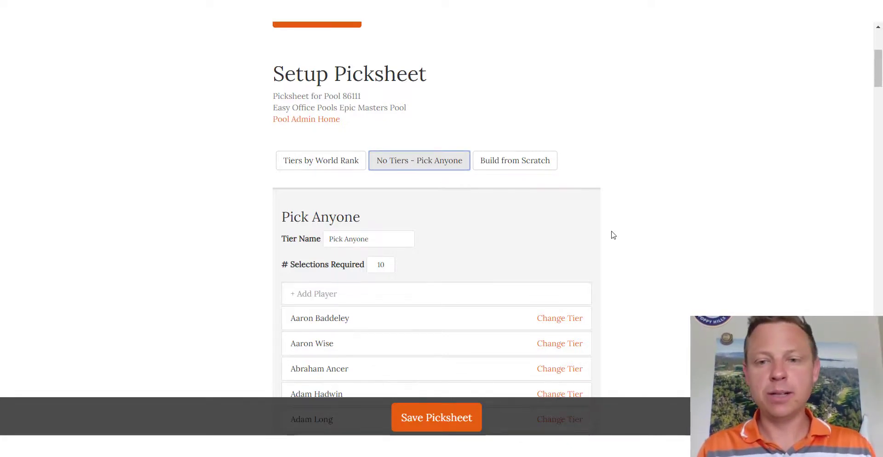
click(630, 240)
scroll(630, 241, down, 2)
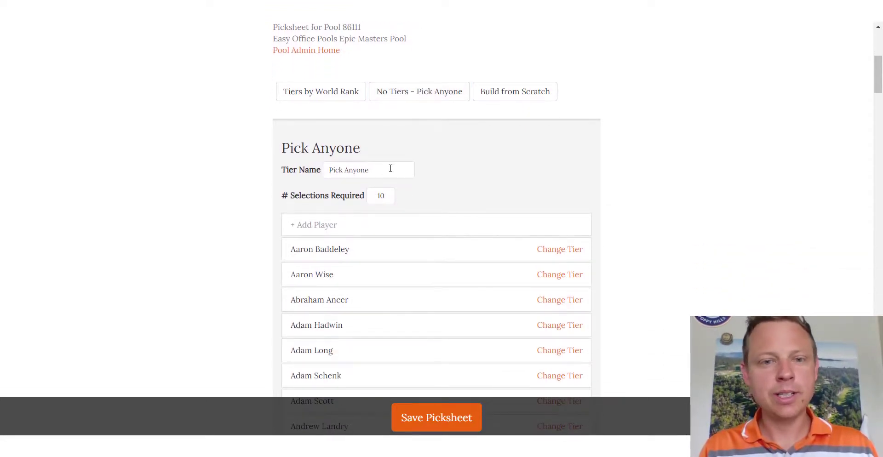
Step: Set the Pick Anyone tier's required selections to 4 and save the picksheet
drag(390, 168, 321, 171)
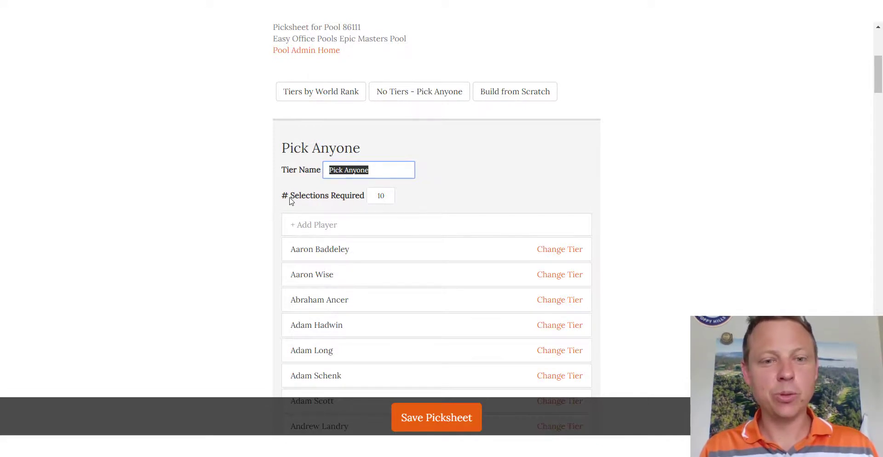
click(387, 196)
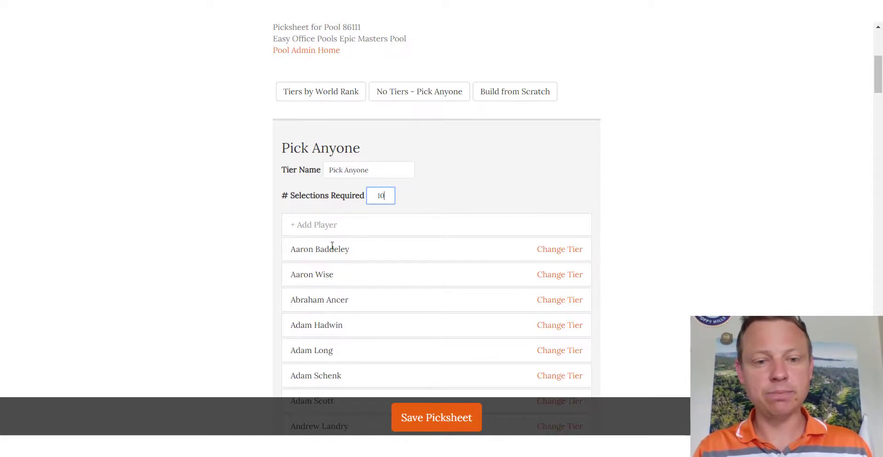
double_click(380, 195)
text(4)
click(495, 186)
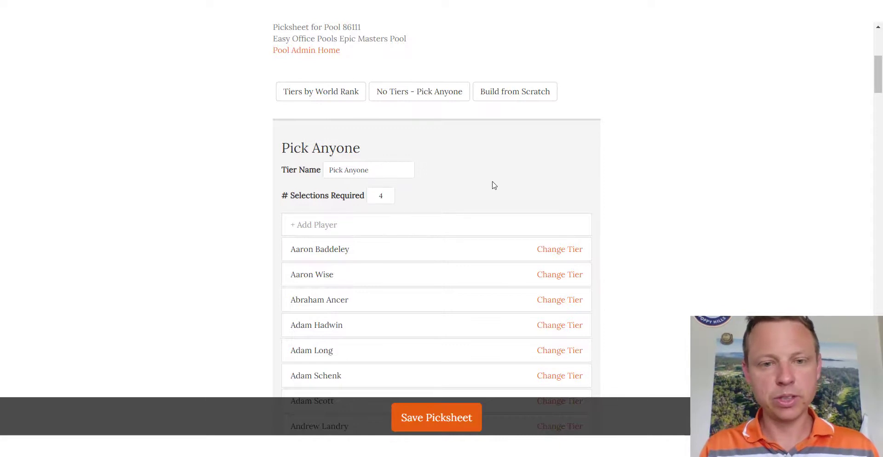
scroll(494, 185, down, 6)
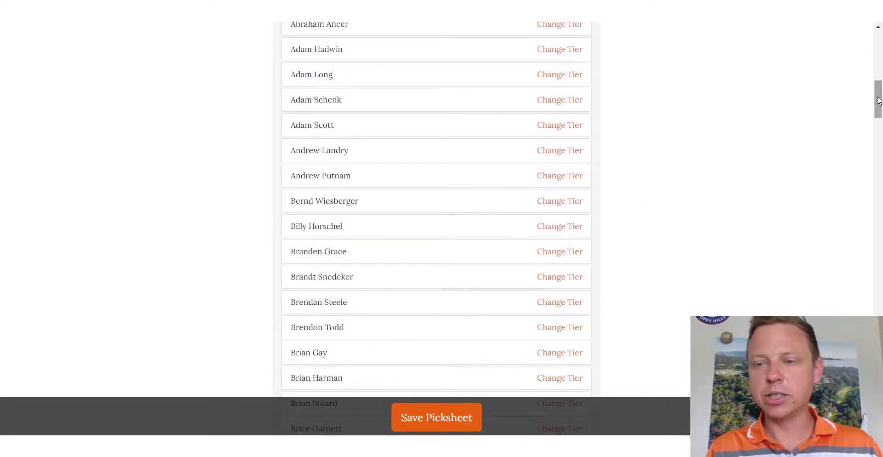
click(432, 417)
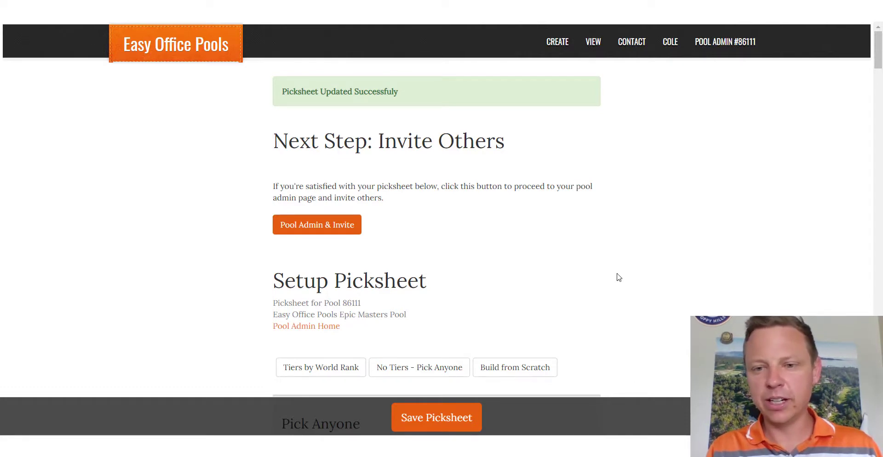
Step: Rebuild the picksheet from scratch and check the empty first tier's name and required selections
scroll(626, 278, down, 1)
scroll(627, 278, down, 3)
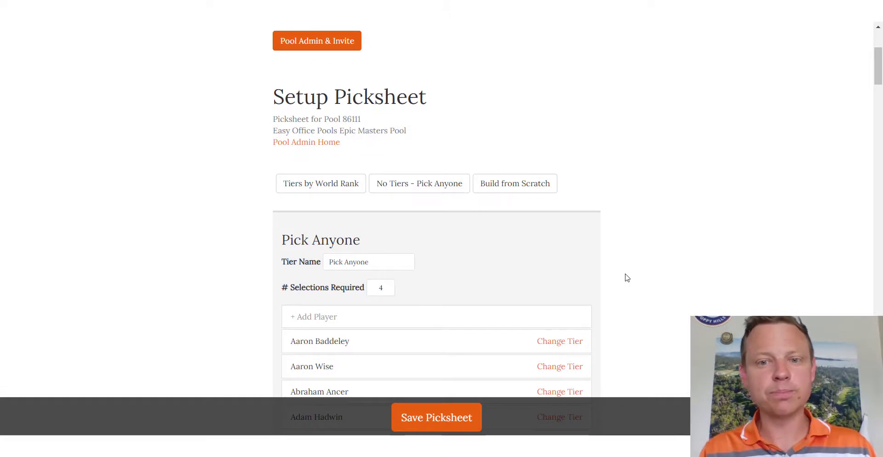
click(512, 190)
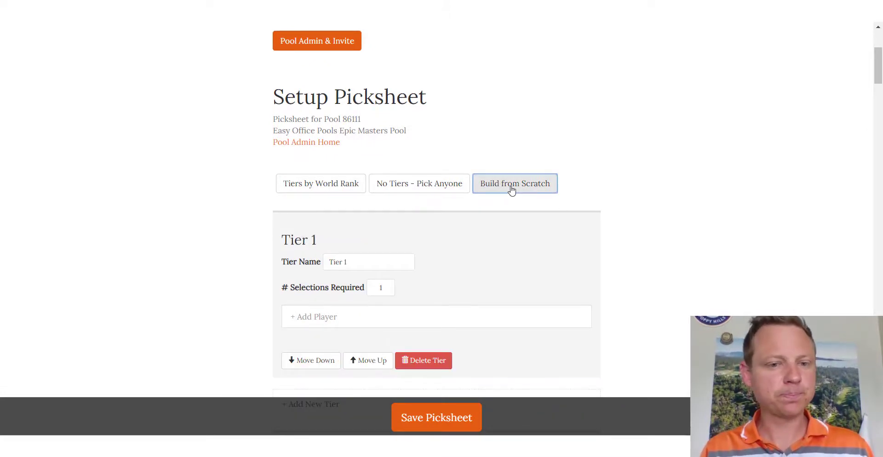
scroll(702, 260, down, 2)
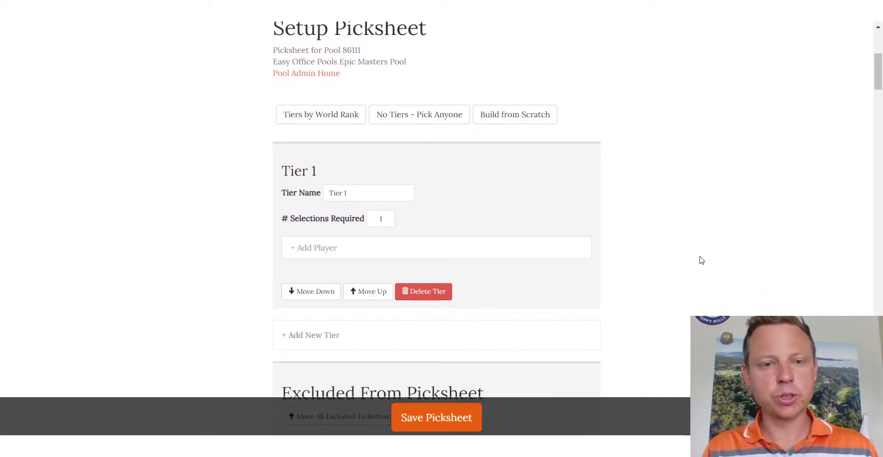
click(358, 196)
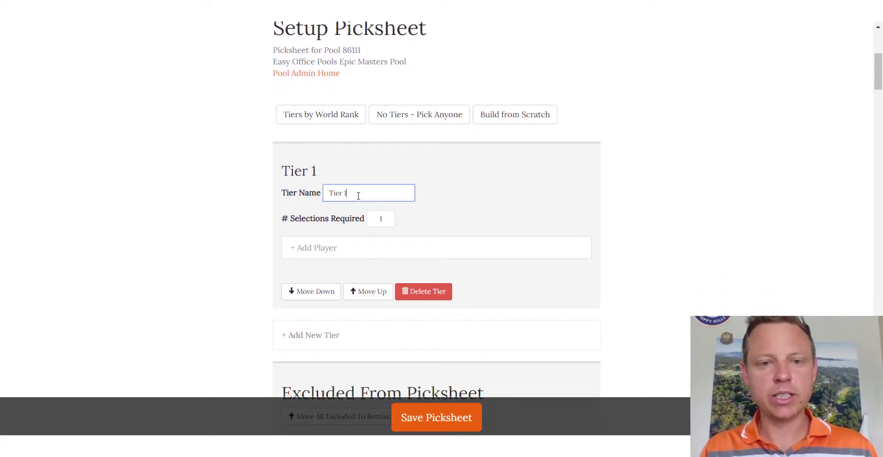
click(385, 219)
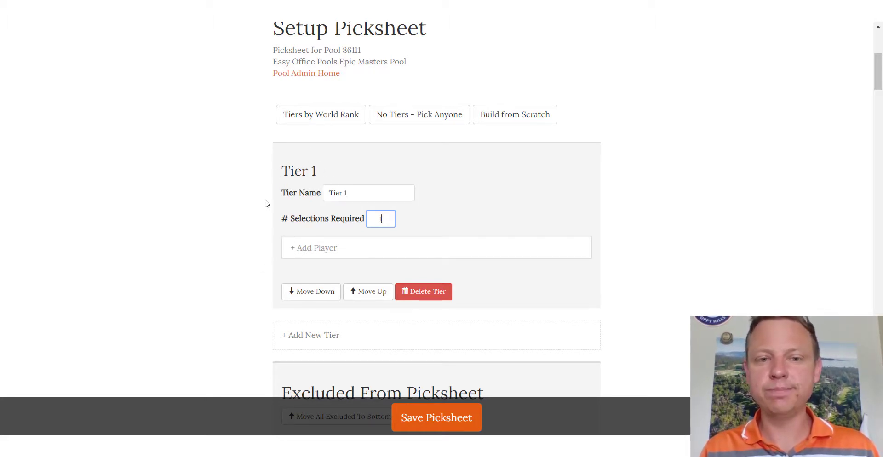
click(265, 254)
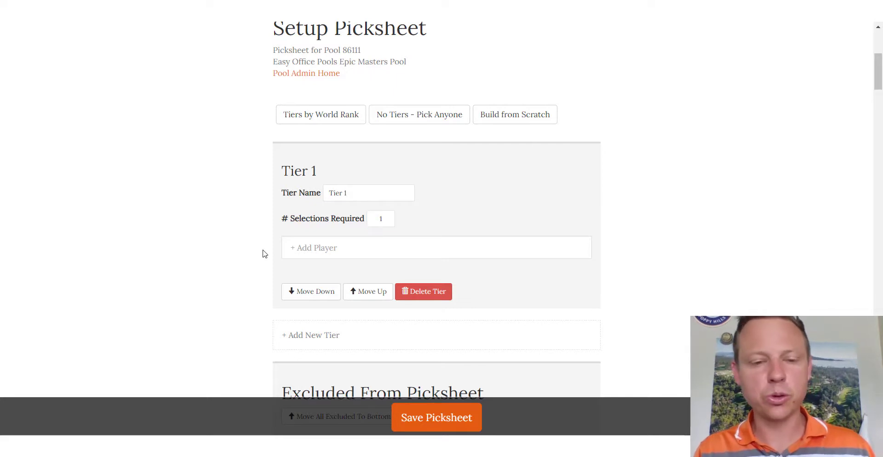
Step: Add two more empty tiers, Tier 2 and Tier 3, below Tier 1
scroll(264, 254, down, 3)
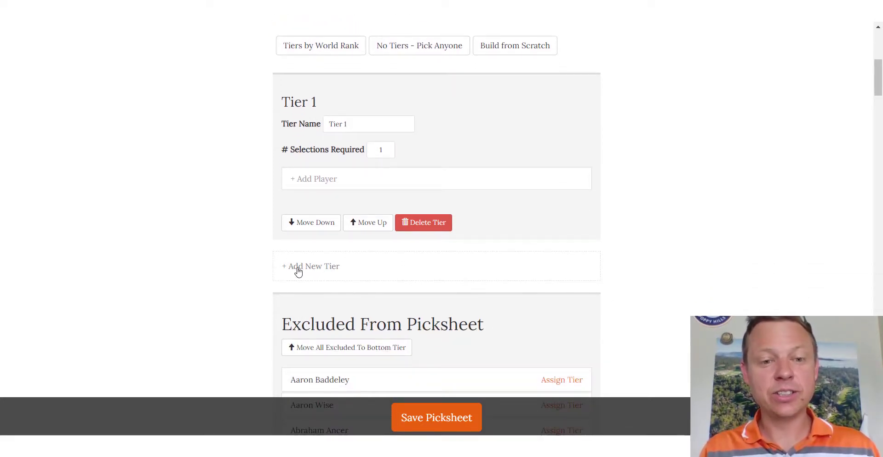
click(335, 266)
scroll(335, 265, down, 5)
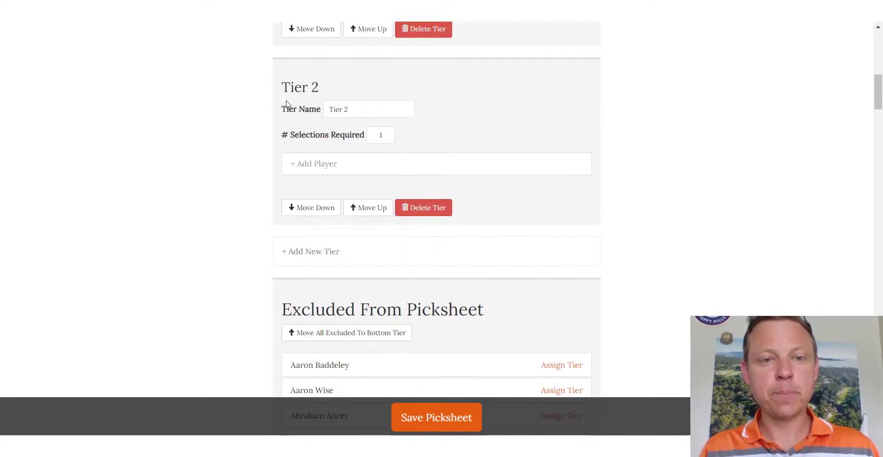
scroll(283, 92, up, 1)
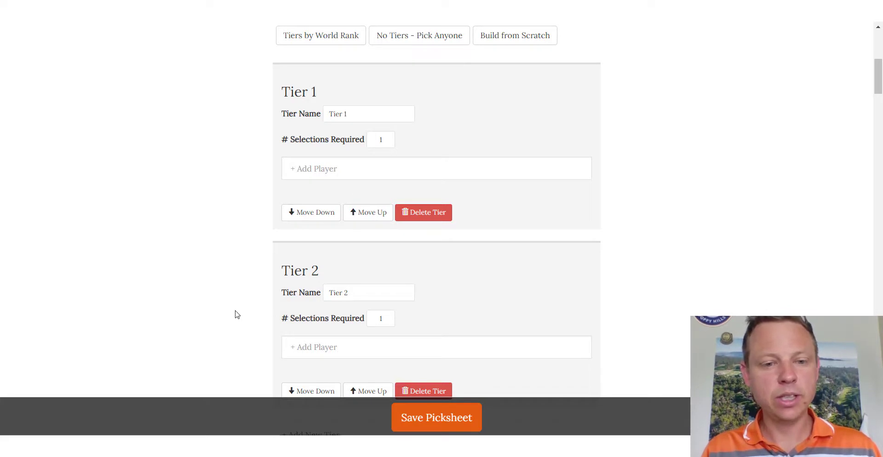
scroll(235, 313, down, 4)
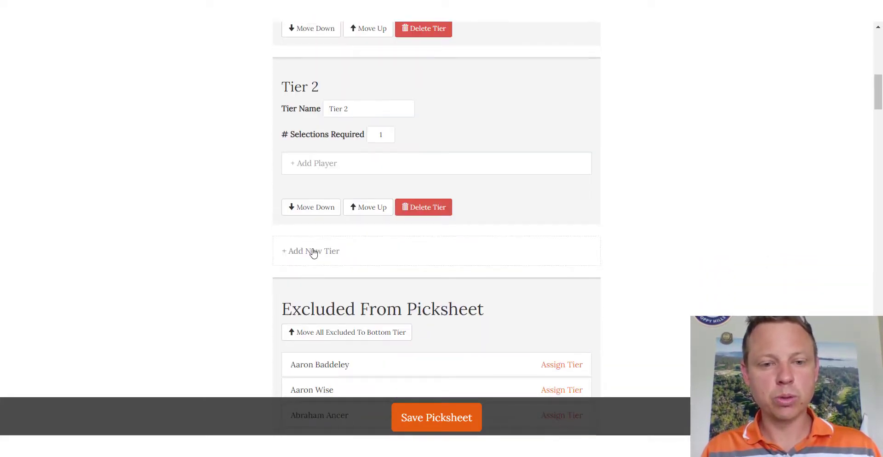
click(313, 252)
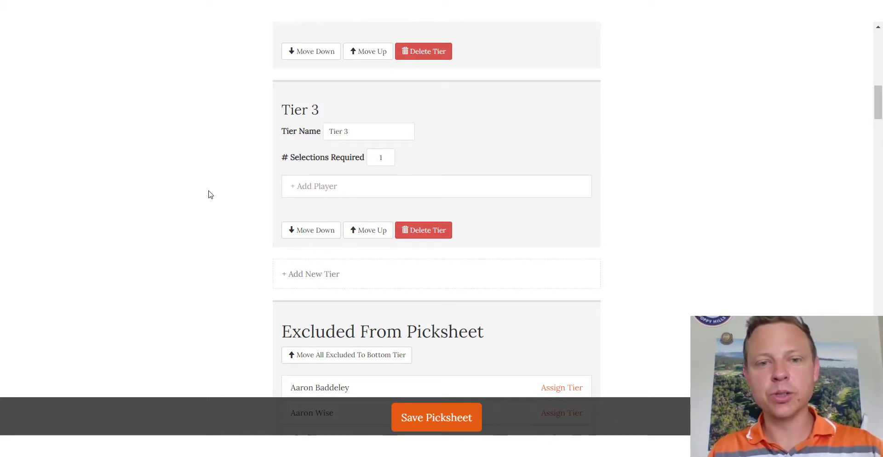
Step: Assign the excluded golfers Aaron Baddeley to Tier 1, Adam Long to Tier 2 and Adam Scott to Tier 3
scroll(210, 194, down, 3)
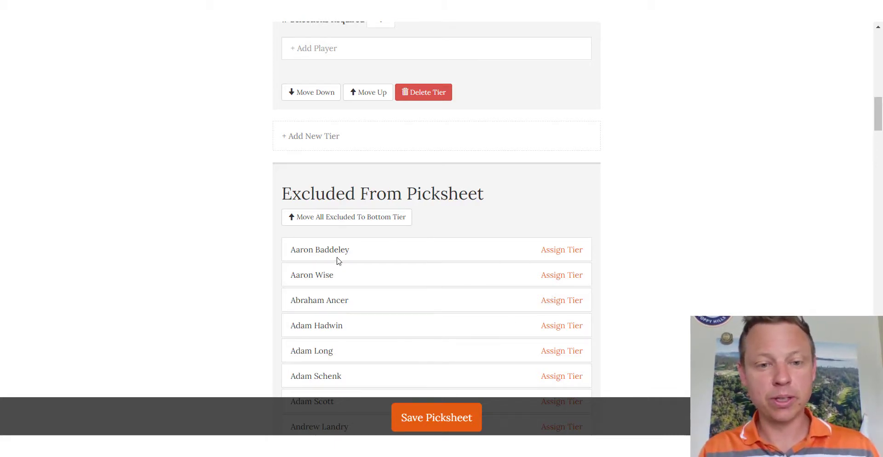
click(551, 256)
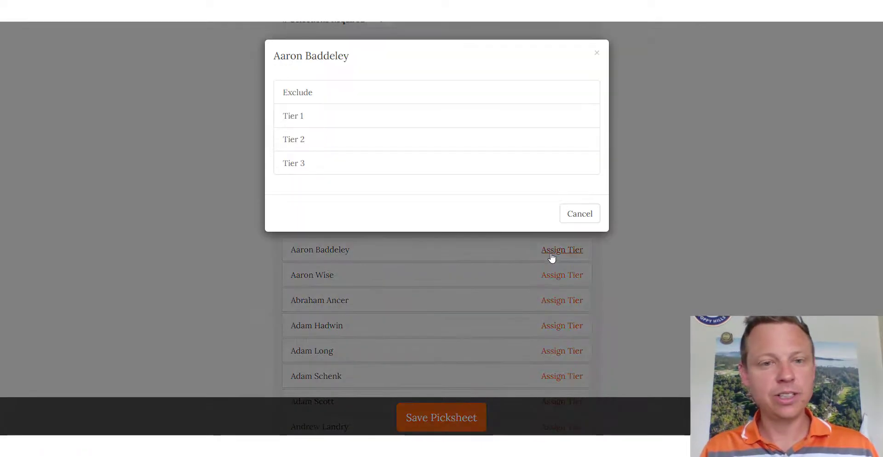
click(314, 125)
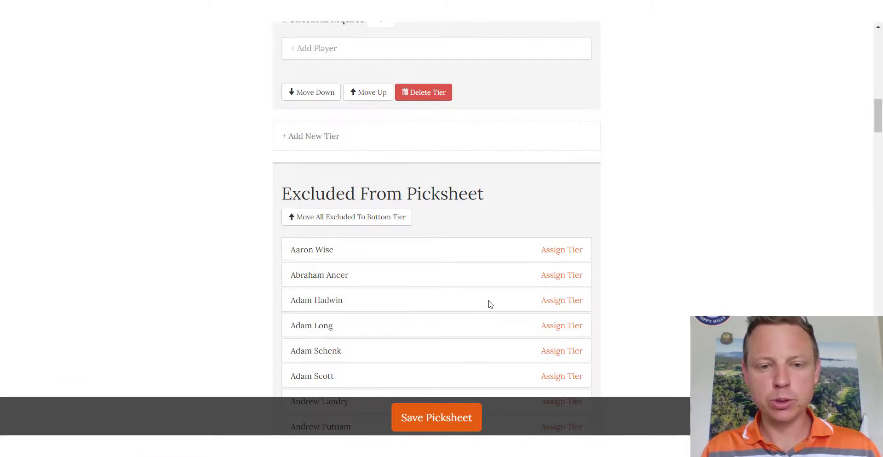
click(563, 328)
click(336, 147)
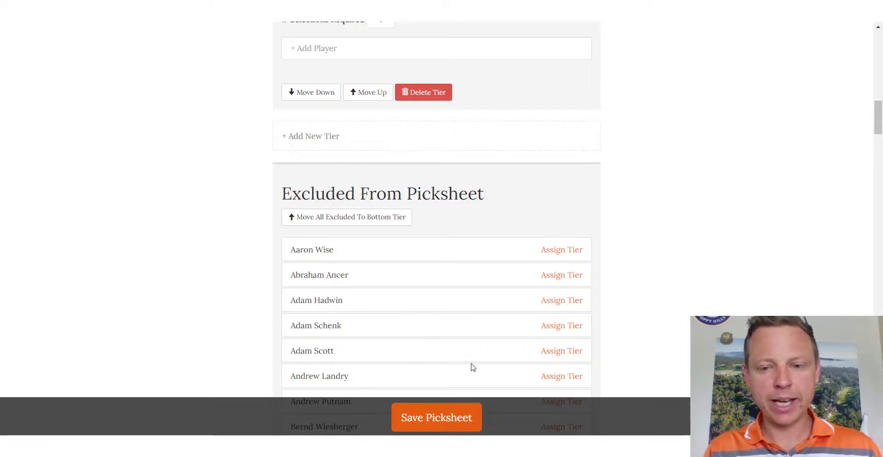
click(570, 352)
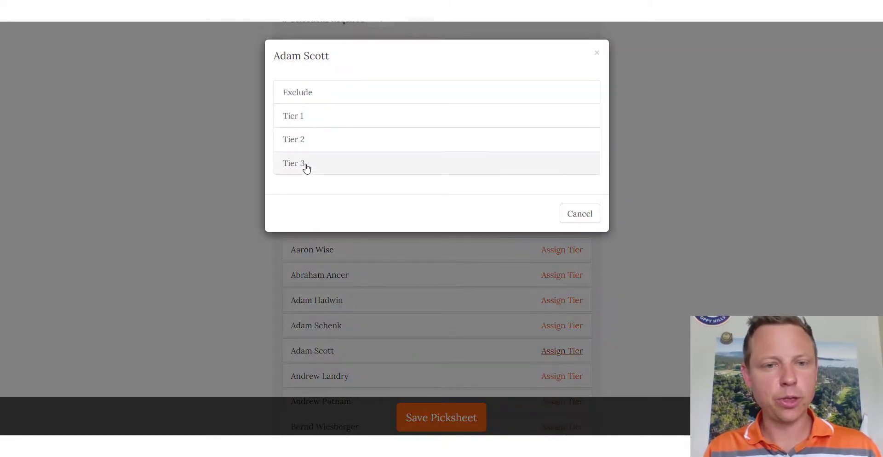
click(306, 168)
Step: Review the golfer assignments and move Aaron Baddeley from Tier 1 to Tier 2
scroll(660, 235, up, 1)
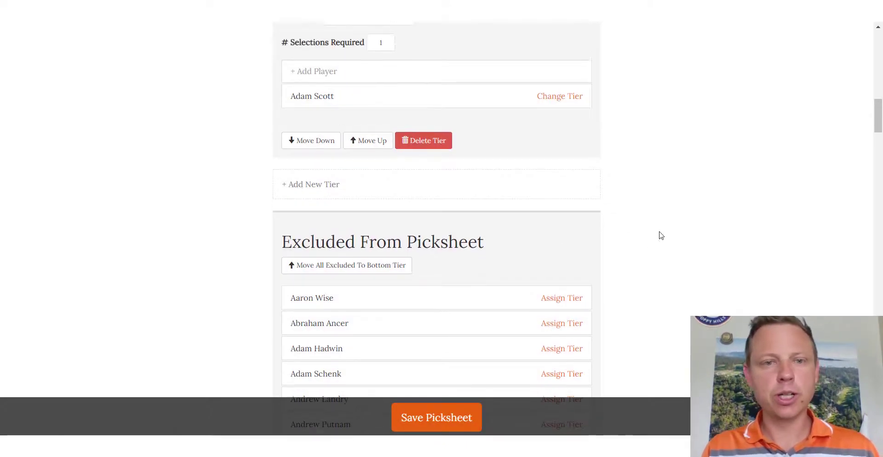
scroll(661, 236, up, 3)
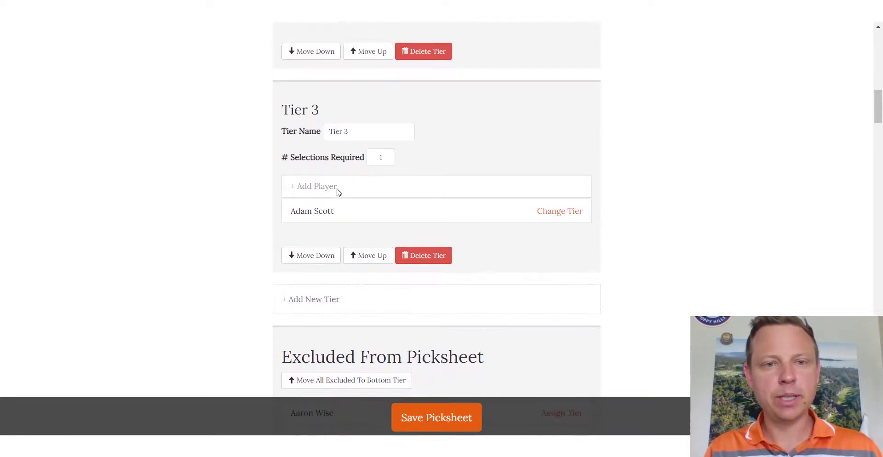
scroll(337, 192, up, 3)
scroll(336, 171, up, 1)
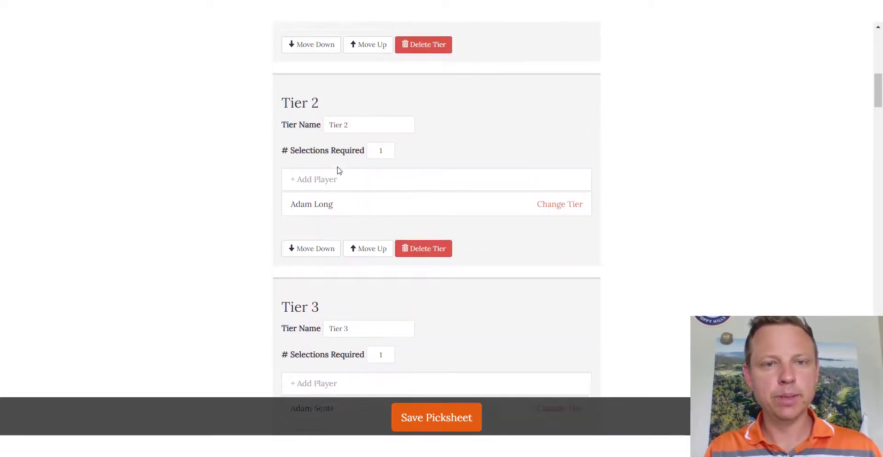
scroll(338, 170, up, 3)
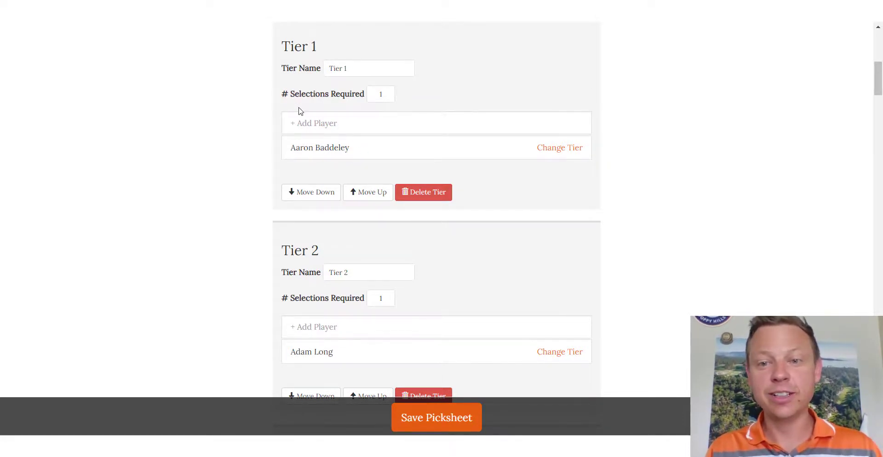
click(556, 153)
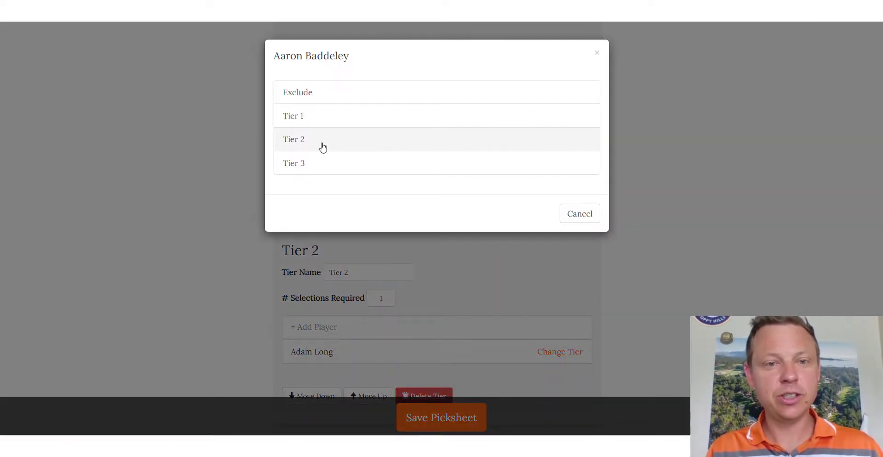
click(322, 146)
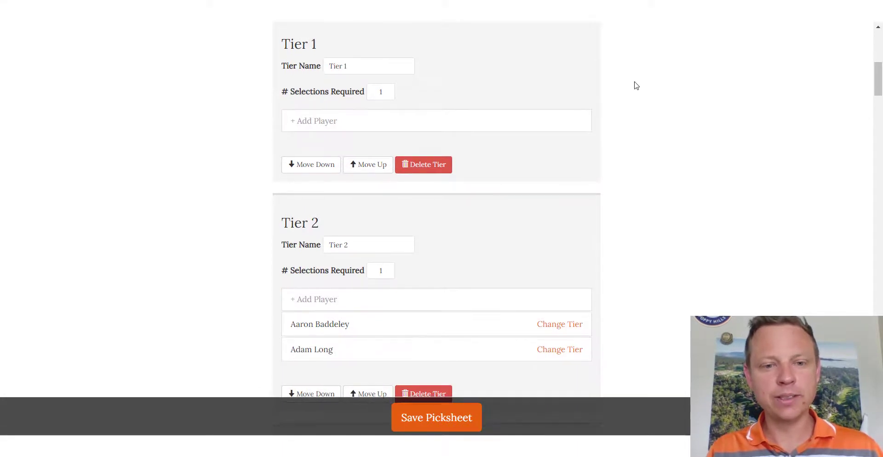
scroll(635, 85, down, 1)
scroll(636, 86, down, 2)
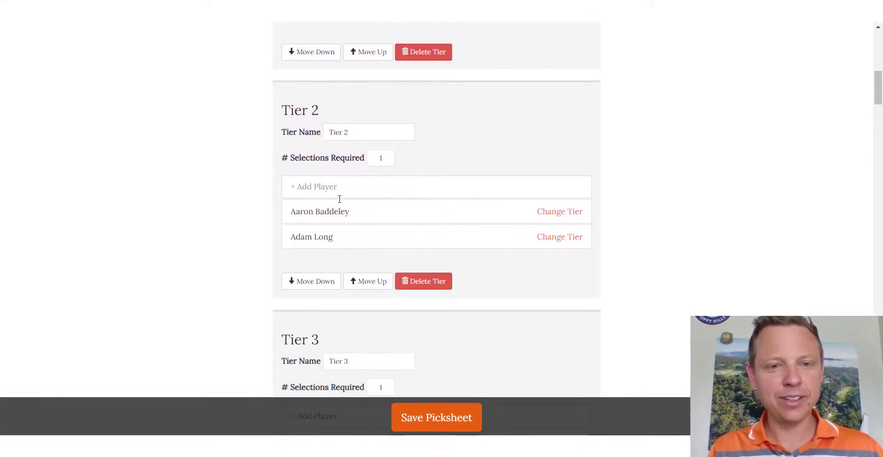